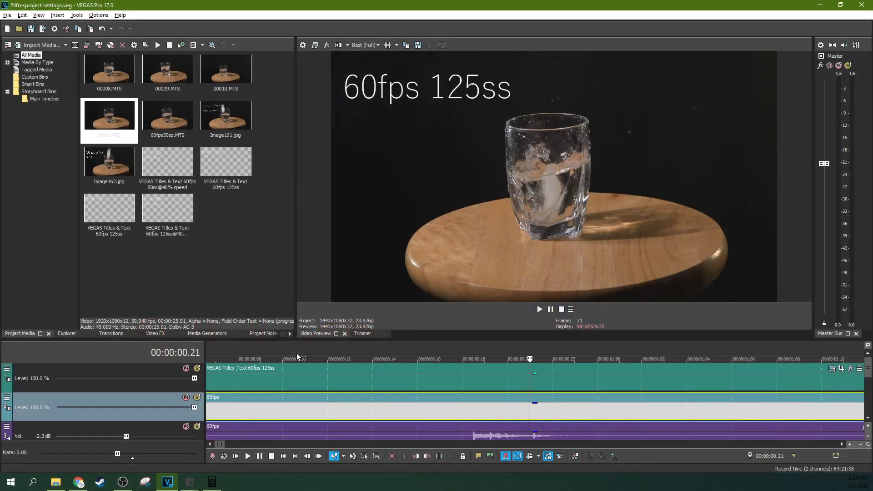
- Move the playhead to about 1.15 seconds on the timeline
{"action": "scroll", "coordinate": [297, 353], "scroll_direction": "down", "scroll_amount": 2}
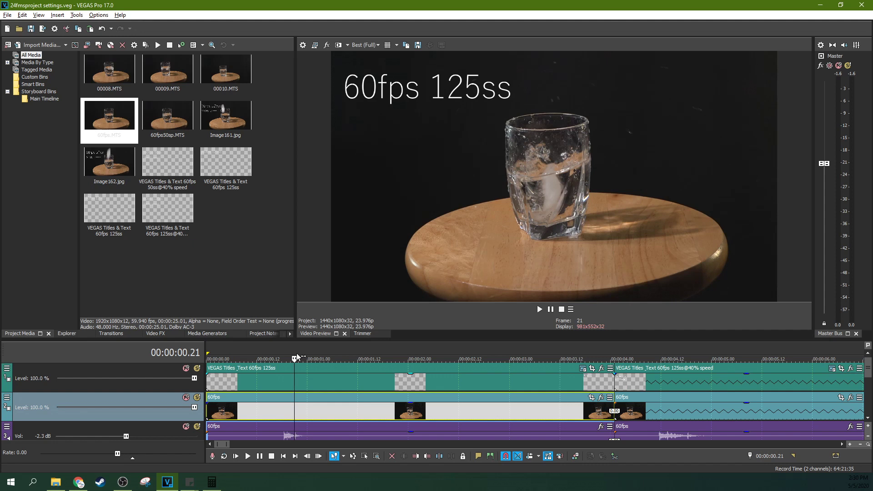
{"action": "left_click", "coordinate": [371, 359]}
{"action": "scroll", "coordinate": [389, 354], "scroll_direction": "down", "scroll_amount": 3}
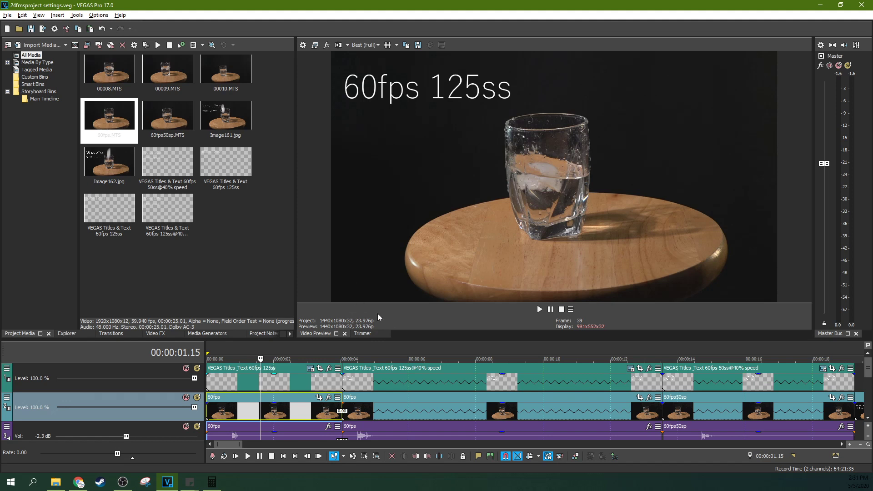
- Check the project video template: HDV 1080-24p at 23.976 fps
{"action": "left_click", "coordinate": [302, 45]}
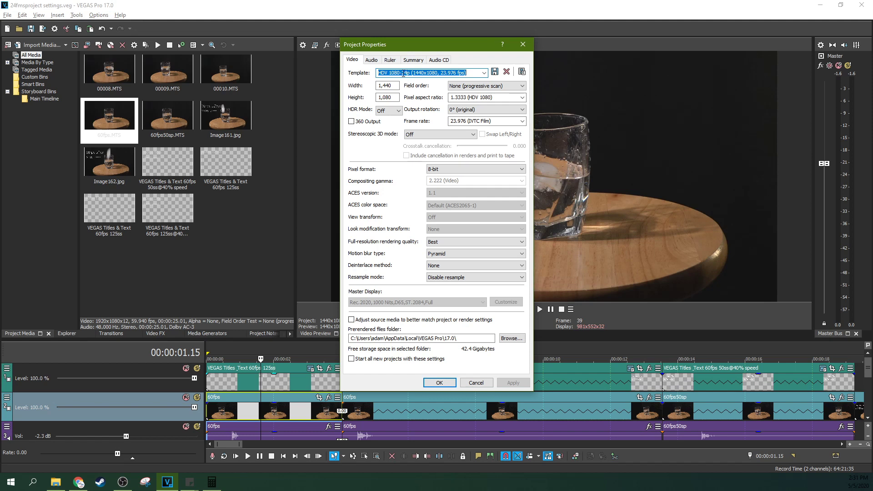
{"action": "left_click", "coordinate": [389, 74]}
{"action": "left_click_drag", "start_coordinate": [382, 73], "coordinate": [408, 73]}
{"action": "left_click_drag", "start_coordinate": [442, 74], "coordinate": [462, 74]}
{"action": "double_click", "coordinate": [404, 73]}
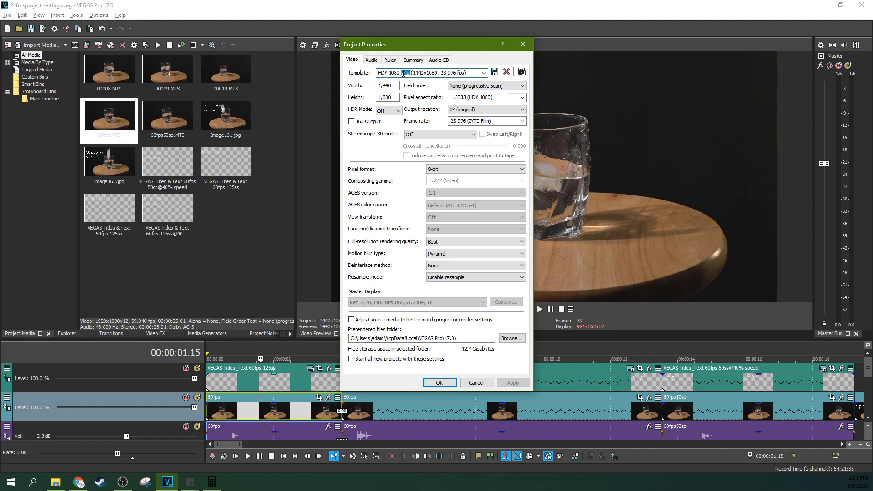
{"action": "left_click", "coordinate": [517, 45]}
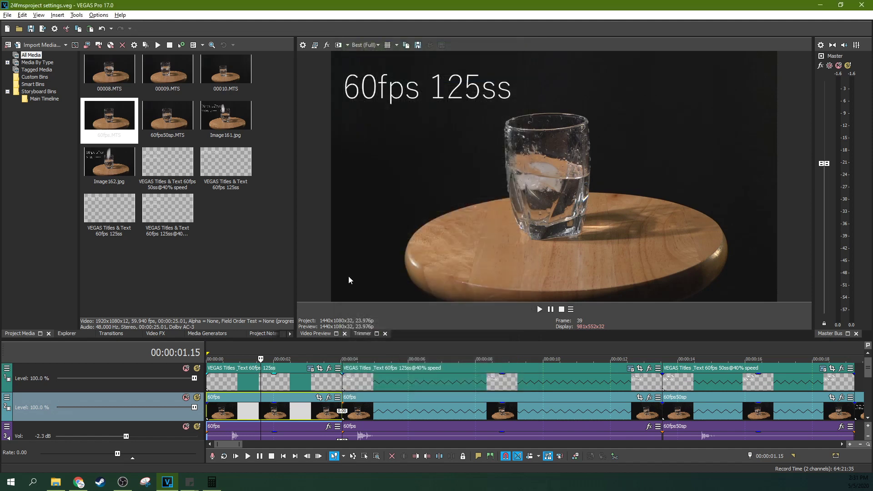
- Inspect the media properties of 60fps.MTS in Project Media
{"action": "left_click", "coordinate": [212, 381]}
{"action": "left_click", "coordinate": [212, 381]}
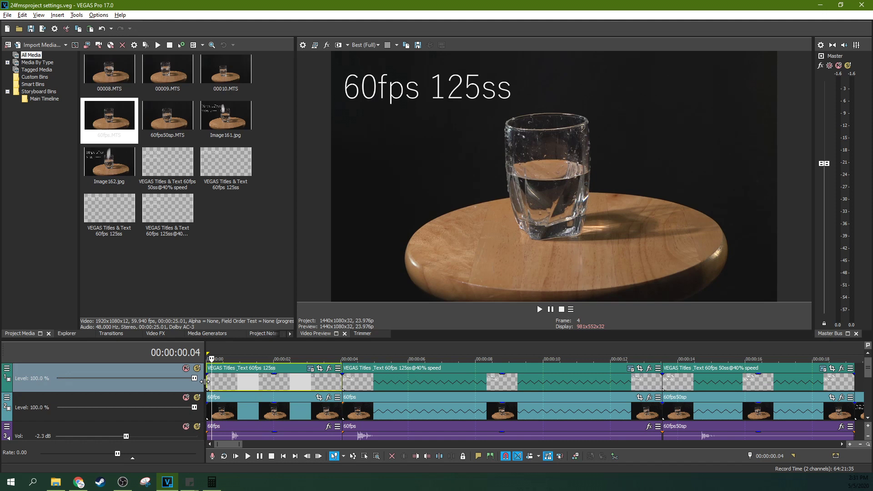
{"action": "left_click", "coordinate": [119, 112]}
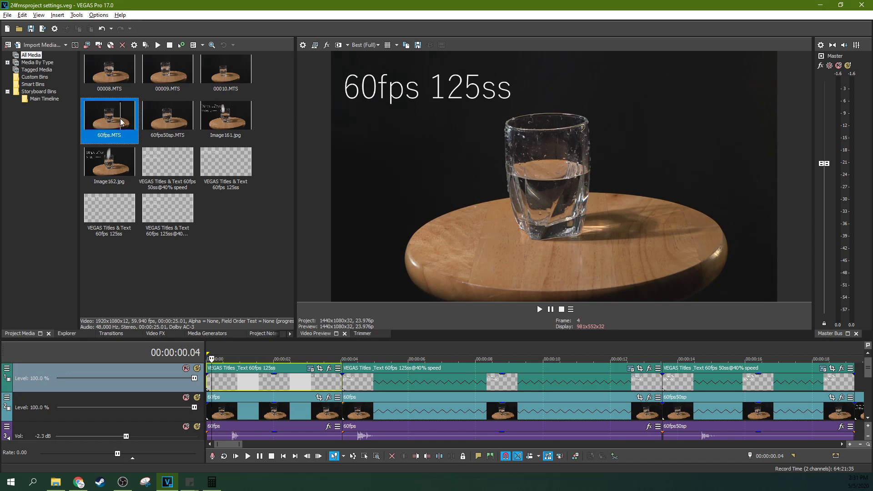
{"action": "scroll", "coordinate": [243, 370], "scroll_direction": "up", "scroll_amount": 2}
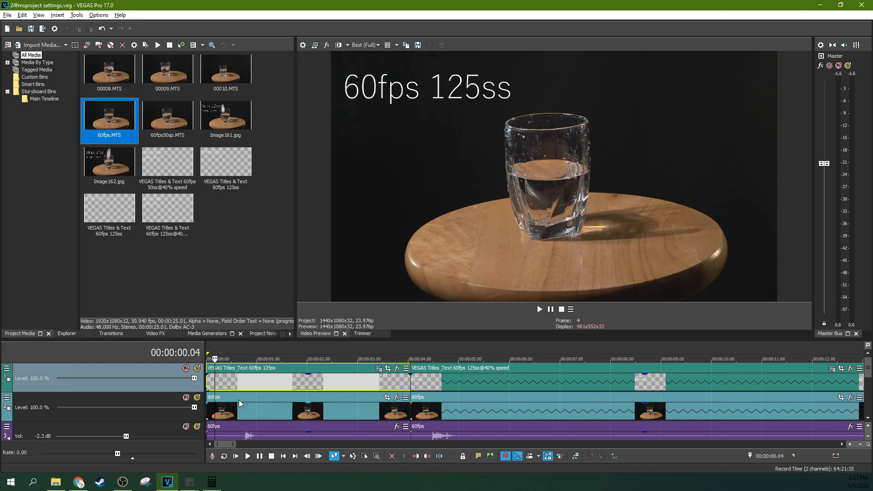
{"action": "right_click", "coordinate": [112, 135]}
{"action": "left_click", "coordinate": [154, 438]}
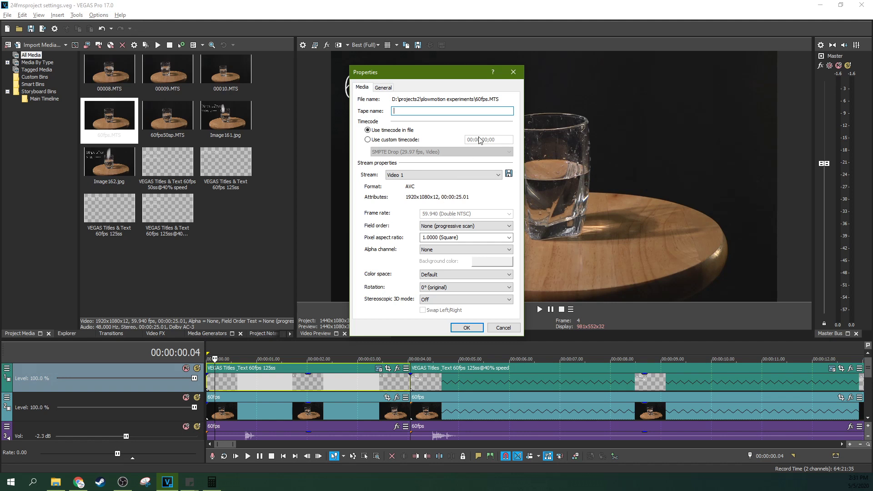
{"action": "left_click", "coordinate": [513, 74]}
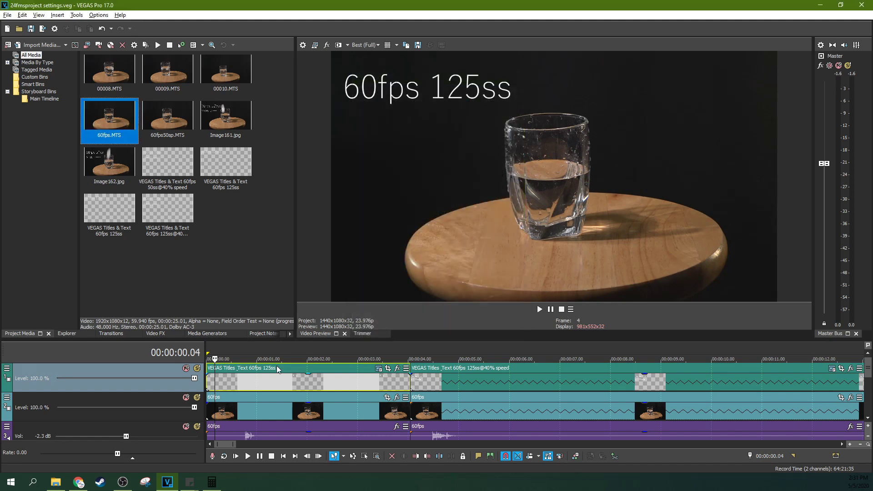
- Return to the project start and play the opening frames of the 60fps clip
{"action": "left_click", "coordinate": [214, 353]}
{"action": "key", "text": "Home"}
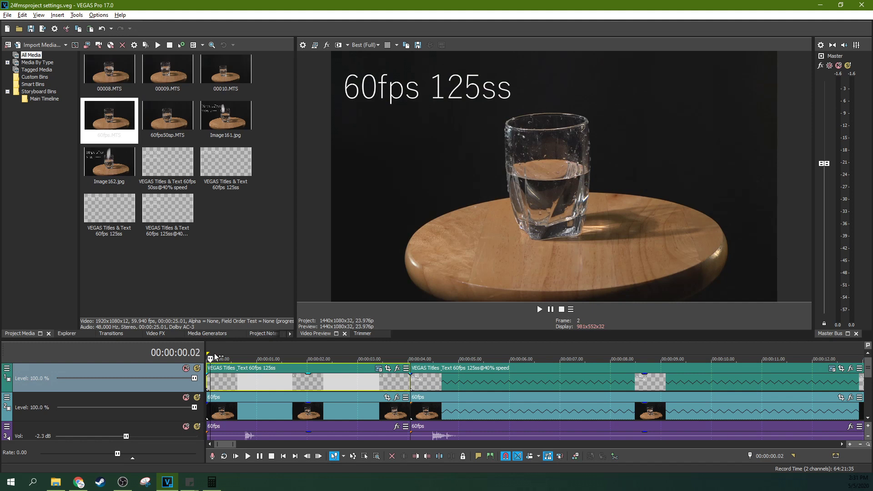
{"action": "scroll", "coordinate": [214, 353], "scroll_direction": "up", "scroll_amount": 1}
{"action": "scroll", "coordinate": [214, 353], "scroll_direction": "up", "scroll_amount": 1}
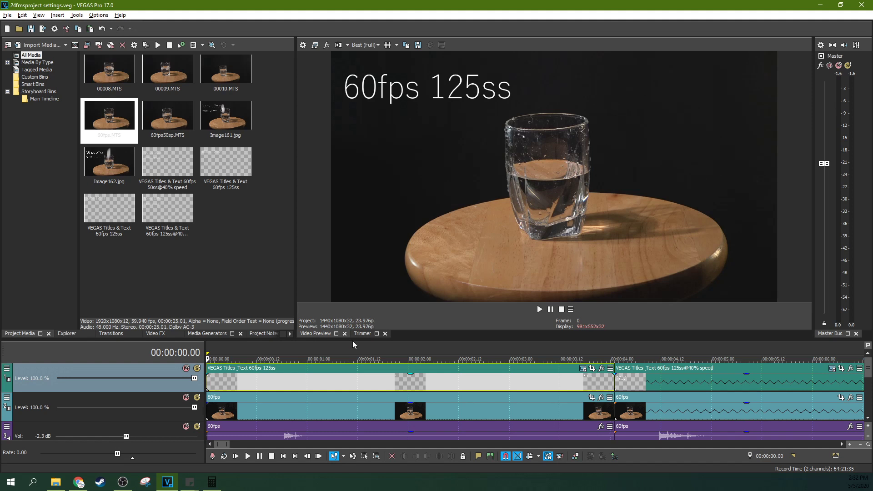
{"action": "scroll", "coordinate": [333, 344], "scroll_direction": "up", "scroll_amount": 1}
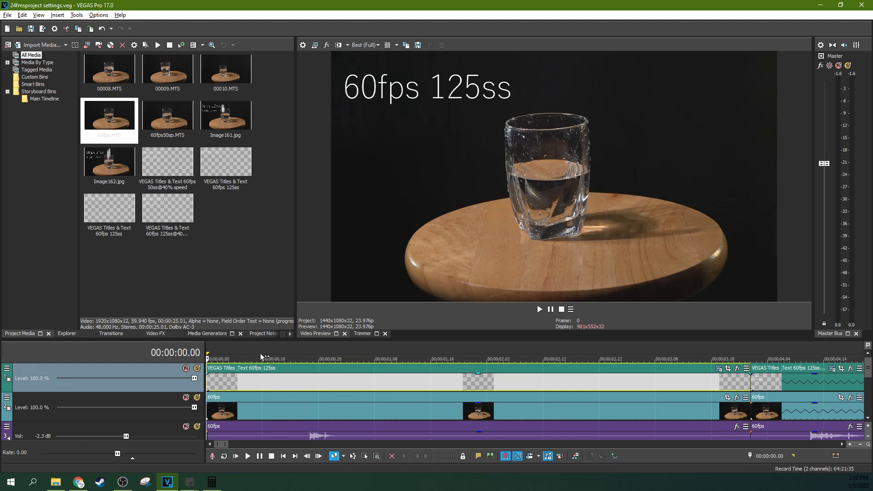
{"action": "scroll", "coordinate": [260, 353], "scroll_direction": "up", "scroll_amount": 2}
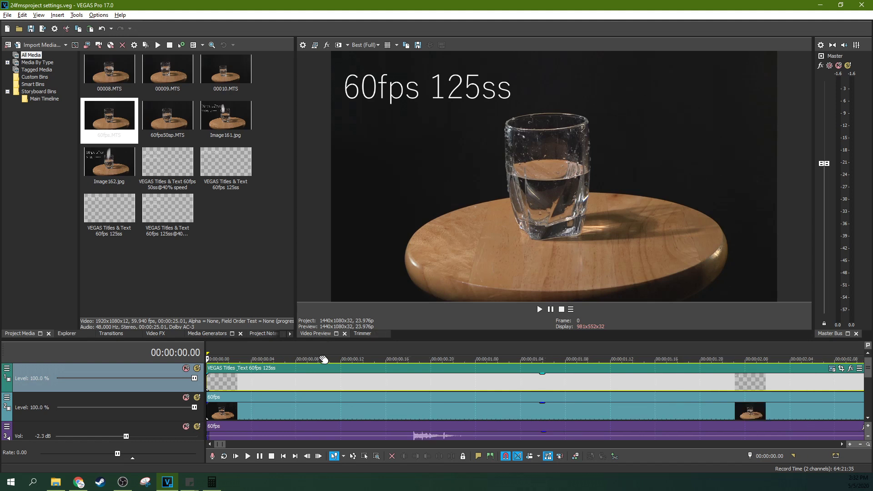
{"action": "key", "text": "space"}
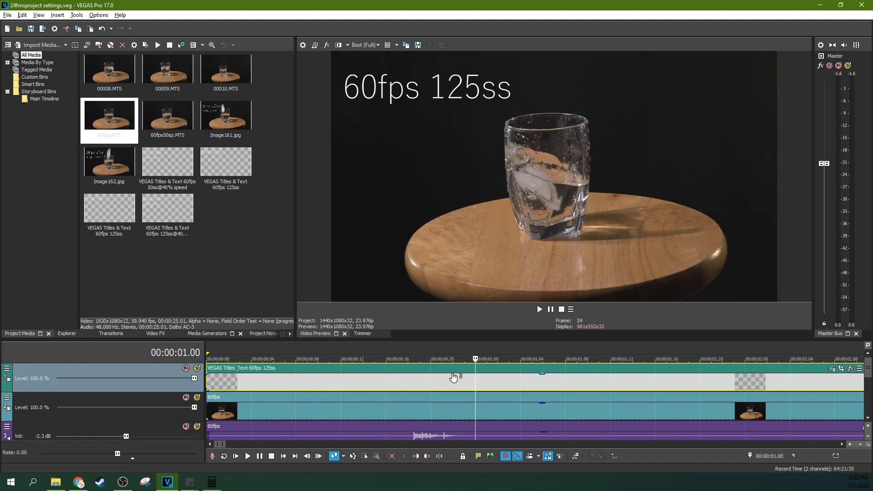
{"action": "scroll", "coordinate": [500, 362], "scroll_direction": "up", "scroll_amount": 5}
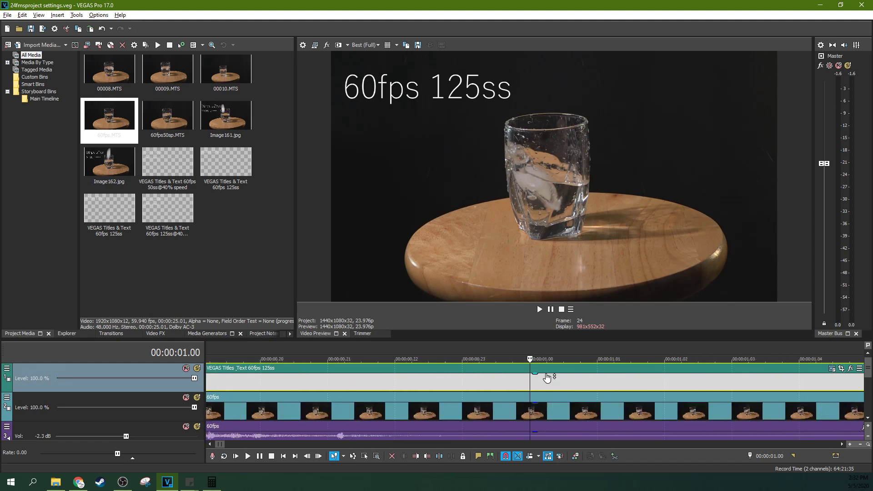
{"action": "scroll", "coordinate": [548, 359], "scroll_direction": "down", "scroll_amount": 5}
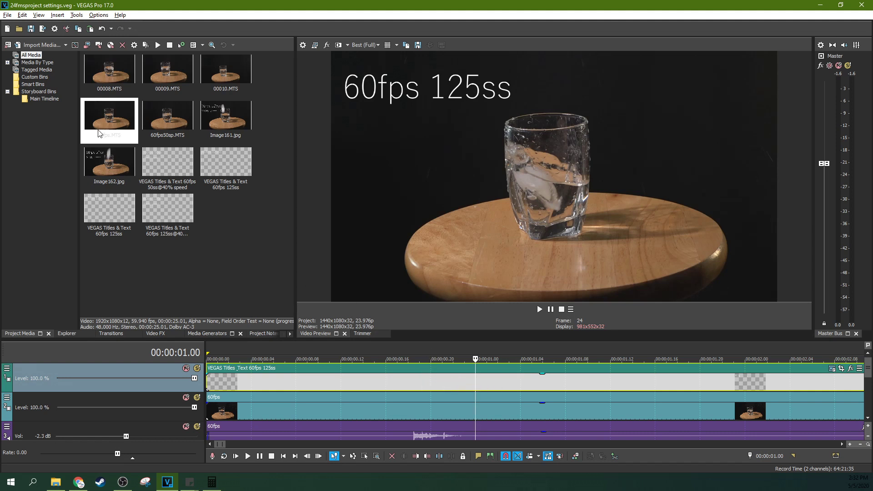
{"action": "scroll", "coordinate": [434, 350], "scroll_direction": "down", "scroll_amount": 5}
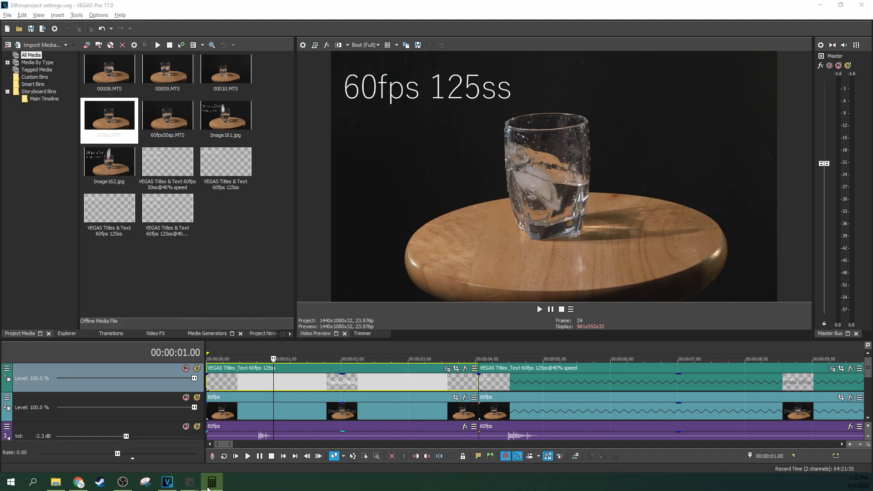
- Drag the calculator showing 24 ÷ 60 = 0.4 over the preview, then close it
{"action": "left_click_drag", "start_coordinate": [872, 249], "coordinate": [391, 135]}
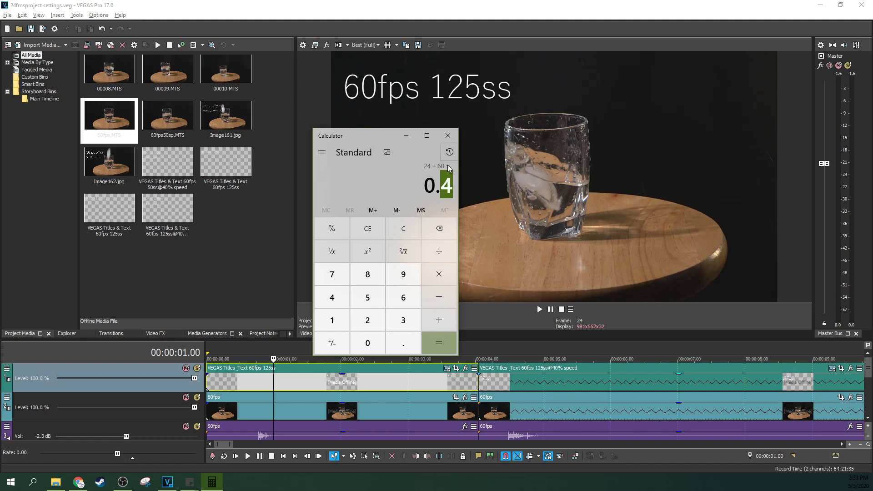
{"action": "left_click", "coordinate": [447, 136]}
{"action": "left_click", "coordinate": [478, 358]}
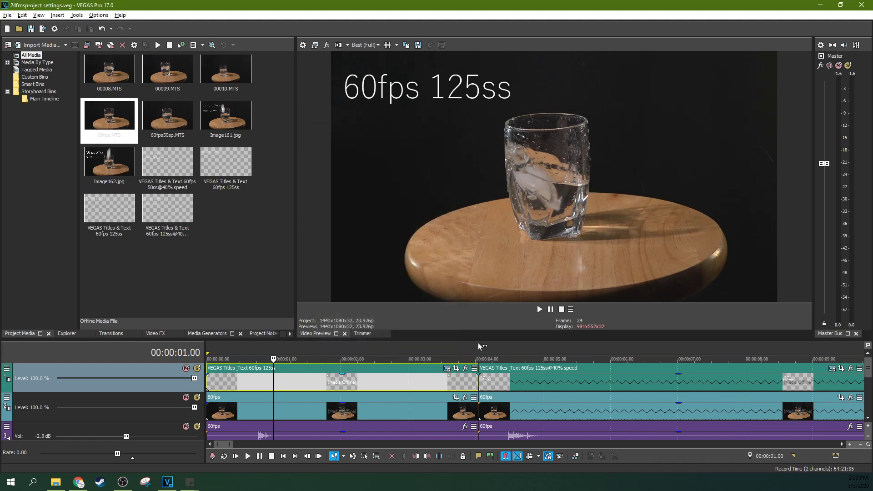
{"action": "key", "text": "space"}
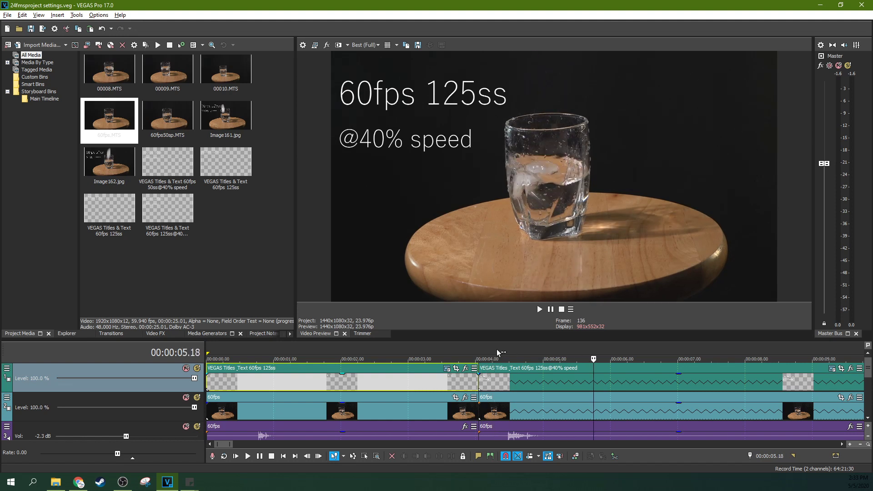
{"action": "key", "text": "space"}
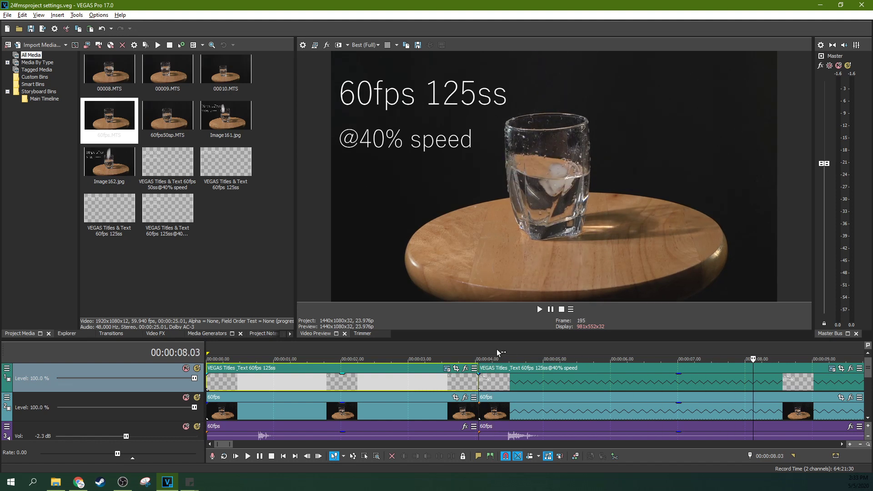
{"action": "scroll", "coordinate": [482, 346], "scroll_direction": "up", "scroll_amount": 2}
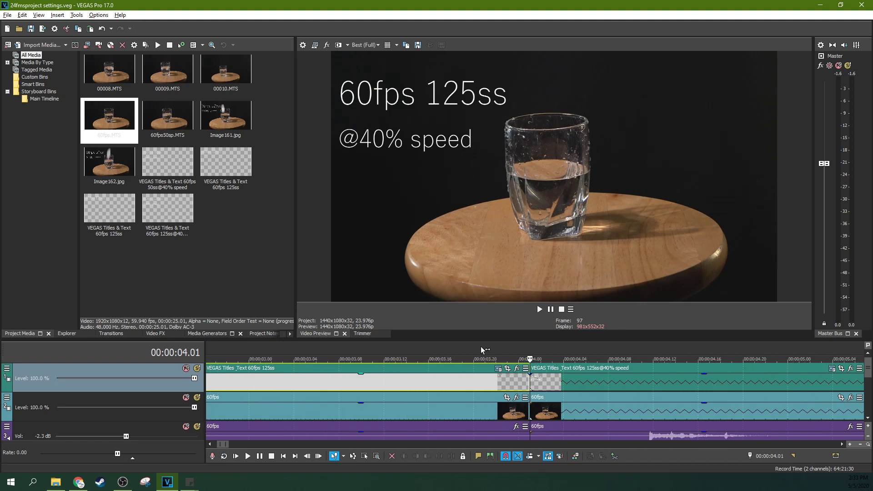
{"action": "left_click", "coordinate": [540, 309]}
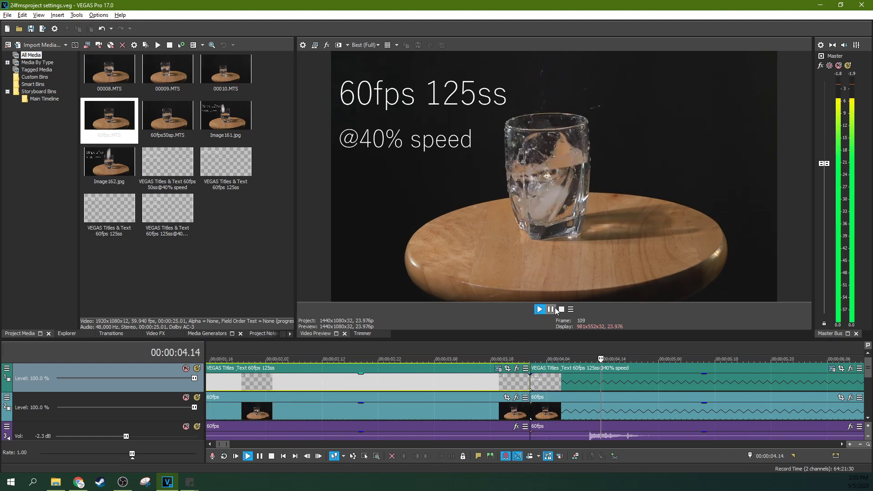
{"action": "left_click", "coordinate": [551, 310]}
{"action": "scroll", "coordinate": [541, 345], "scroll_direction": "down", "scroll_amount": 1}
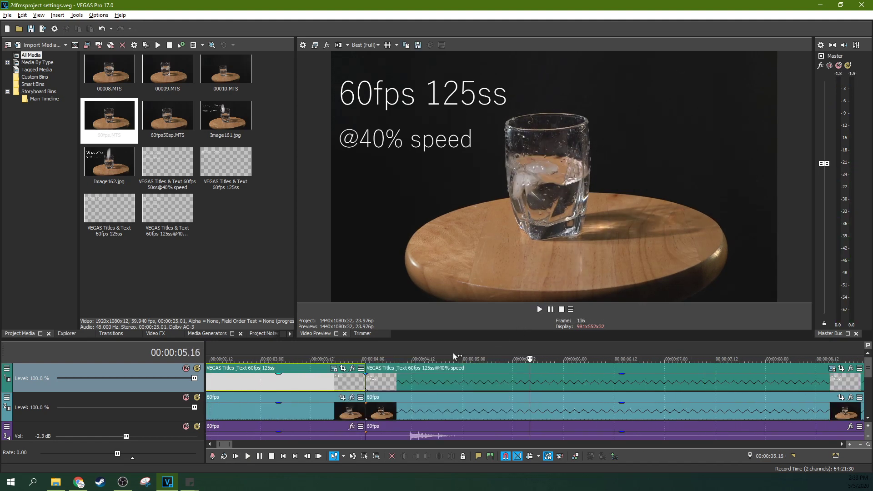
{"action": "left_click", "coordinate": [365, 351]}
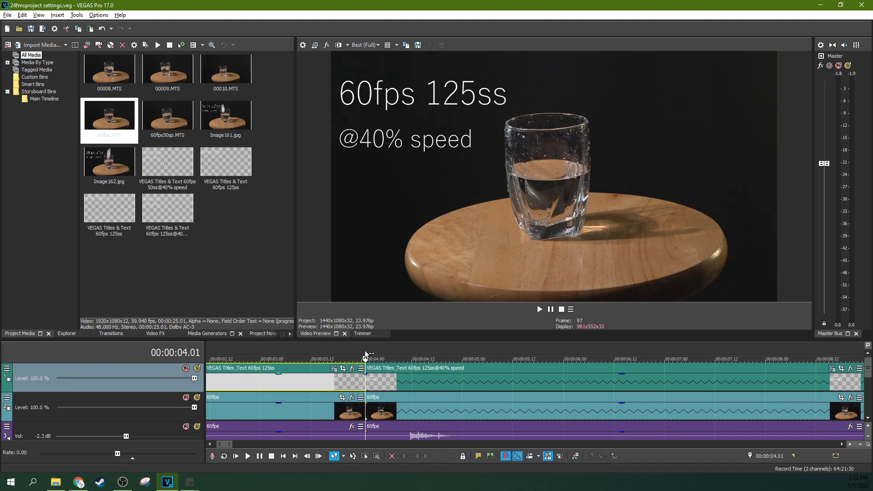
{"action": "left_click", "coordinate": [165, 333]}
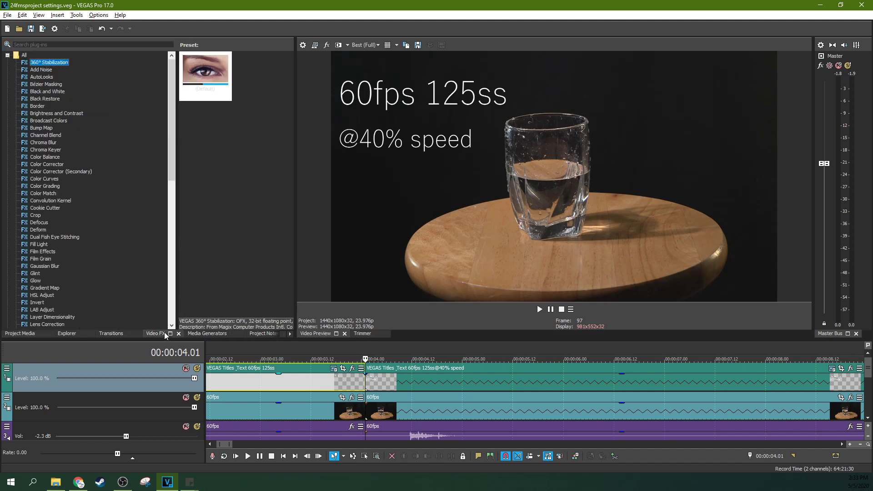
{"action": "scroll", "coordinate": [83, 271], "scroll_direction": "down", "scroll_amount": 10}
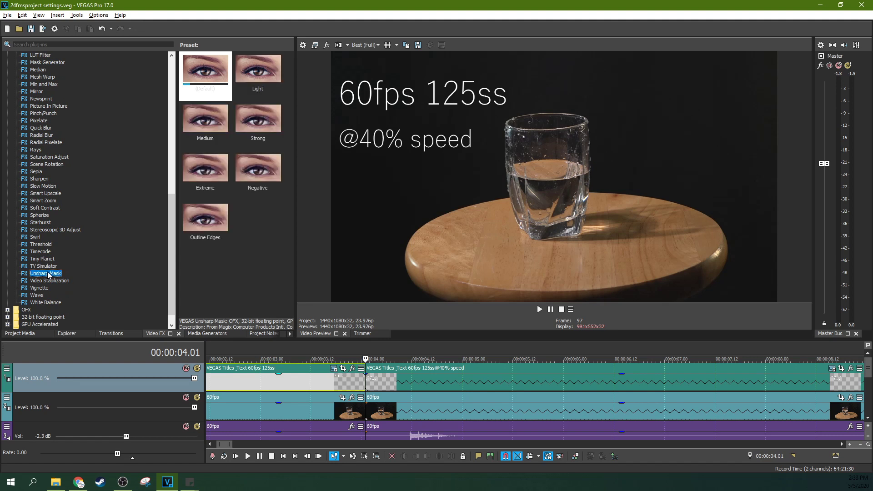
{"action": "left_click", "coordinate": [43, 258]}
{"action": "left_click", "coordinate": [20, 334]}
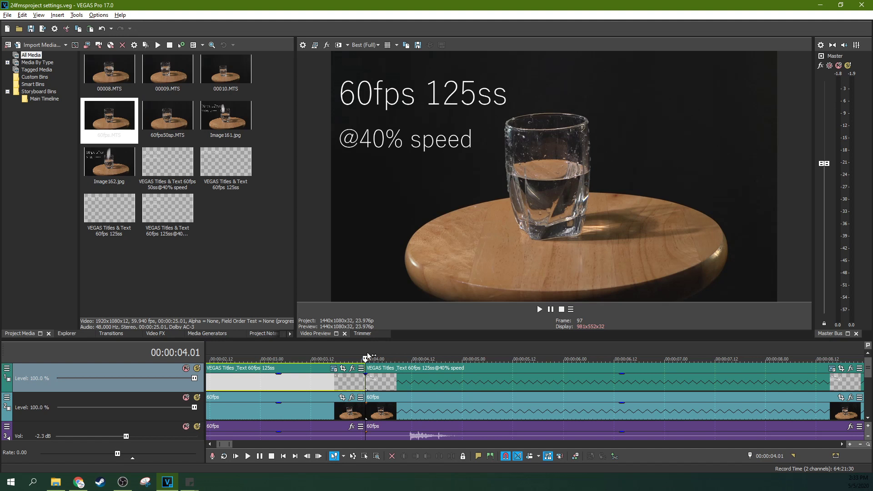
{"action": "scroll", "coordinate": [367, 353], "scroll_direction": "down", "scroll_amount": 4}
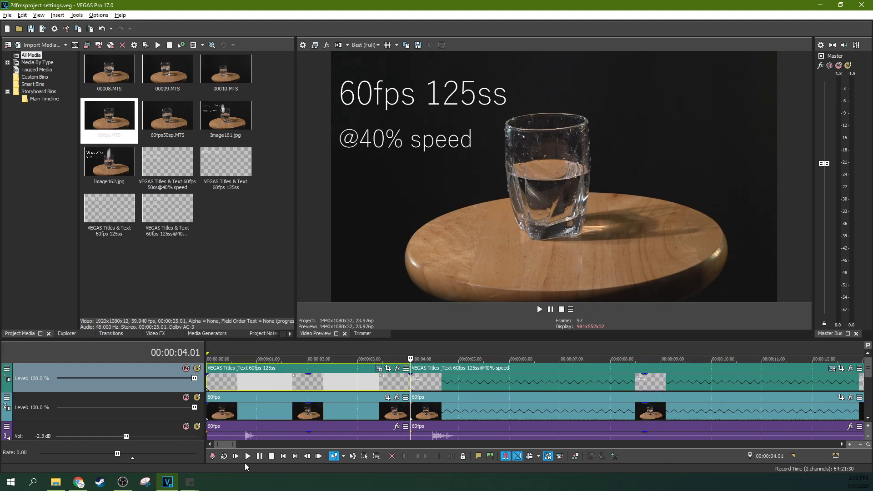
{"action": "left_click", "coordinate": [235, 456]}
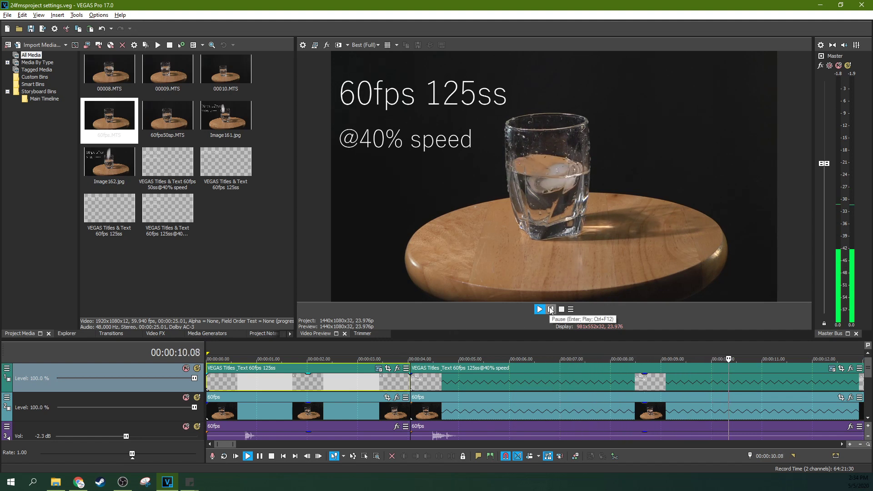
{"action": "left_click", "coordinate": [550, 309]}
{"action": "left_click", "coordinate": [410, 345]}
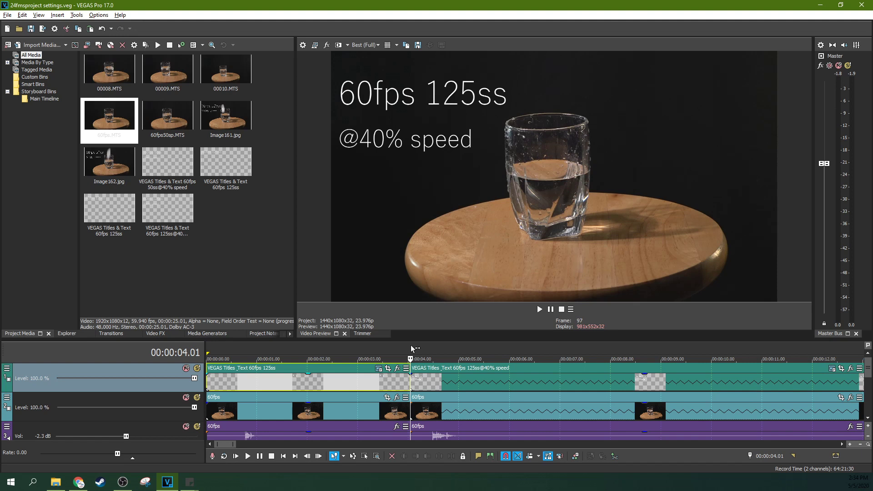
{"action": "key", "text": "Right"}
{"action": "key", "text": "Right"}
{"action": "key", "text": "Right"}
{"action": "key", "text": "Right"}
{"action": "key", "text": "Right"}
{"action": "key", "text": "Right"}
{"action": "key", "text": "Right"}
{"action": "key", "text": "Right"}
{"action": "key", "text": "Right"}
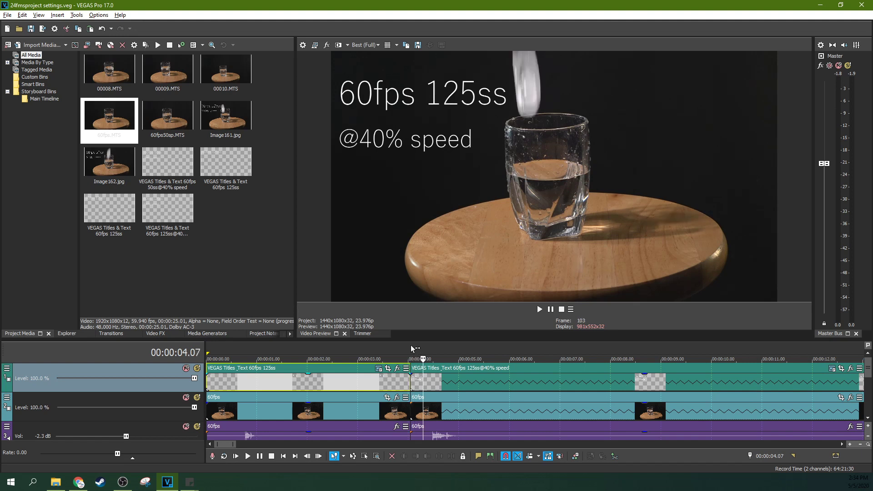
{"action": "key", "text": "Right"}
{"action": "key", "text": "Right"}
{"action": "key", "text": "Right"}
{"action": "key", "text": "Right"}
{"action": "key", "text": "Right"}
{"action": "key", "text": "Right"}
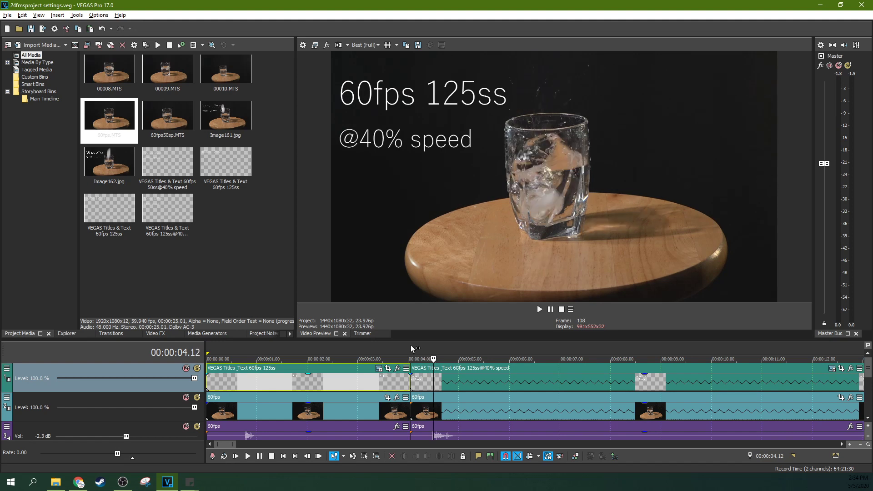
{"action": "key", "text": "Right"}
{"action": "key", "text": "Right"}
{"action": "key", "text": "Right"}
{"action": "key", "text": "Right"}
{"action": "key", "text": "Right"}
{"action": "key", "text": "Right"}
{"action": "key", "text": "Right"}
{"action": "key", "text": "Right"}
{"action": "key", "text": "Right"}
{"action": "key", "text": "Right"}
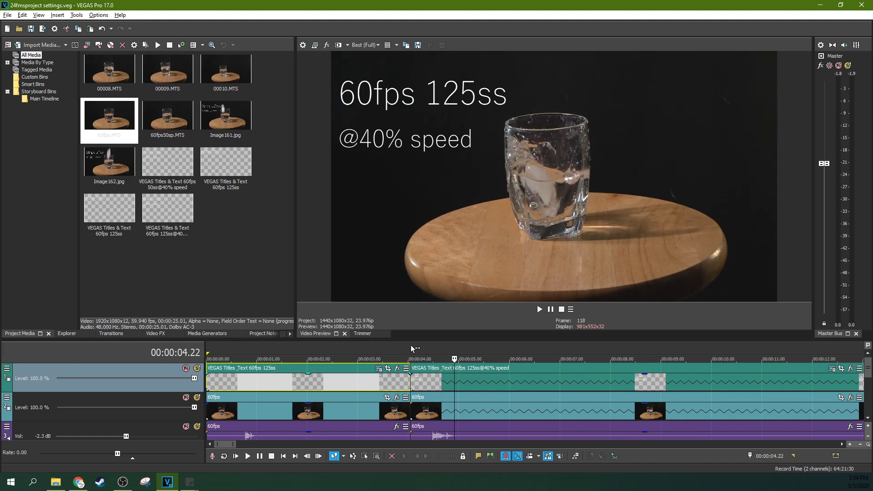
{"action": "scroll", "coordinate": [411, 364], "scroll_direction": "up", "scroll_amount": 2}
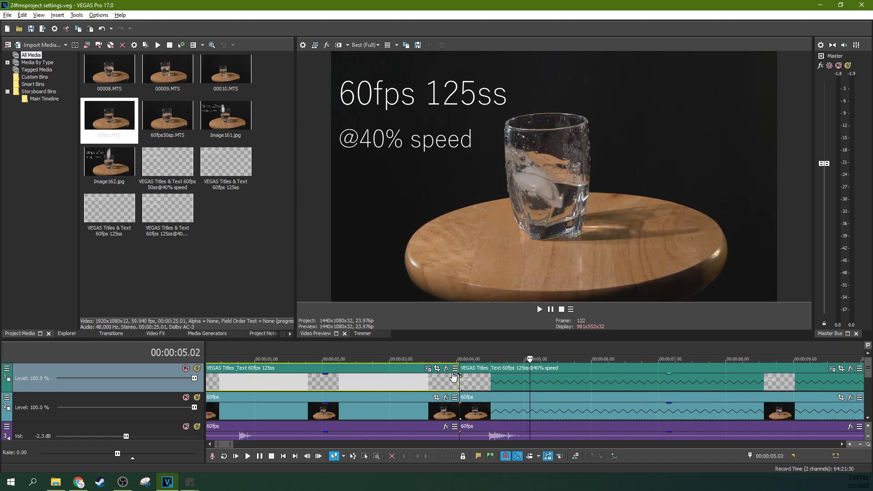
{"action": "left_click", "coordinate": [485, 348]}
{"action": "key", "text": "Right"}
{"action": "key", "text": "Right"}
{"action": "key", "text": "Right"}
{"action": "key", "text": "Right"}
{"action": "key", "text": "Right"}
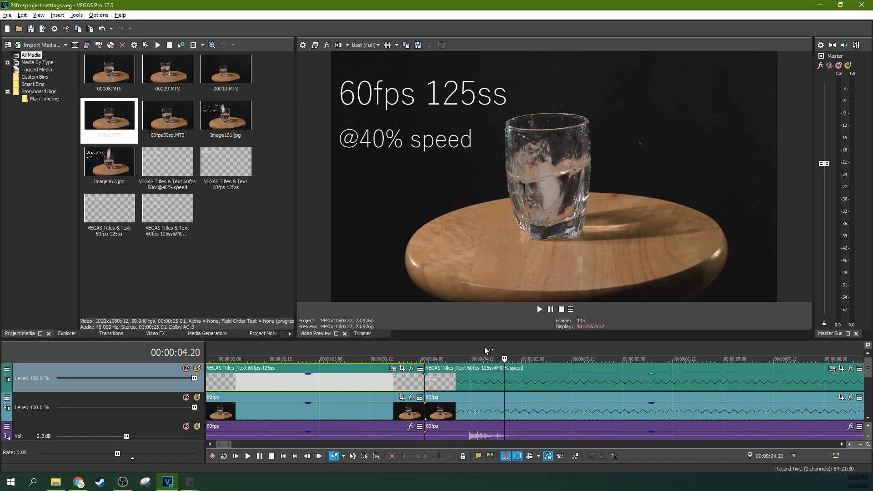
{"action": "key", "text": "Return"}
{"action": "key", "text": "Return"}
{"action": "scroll", "coordinate": [506, 347], "scroll_direction": "down", "scroll_amount": 2}
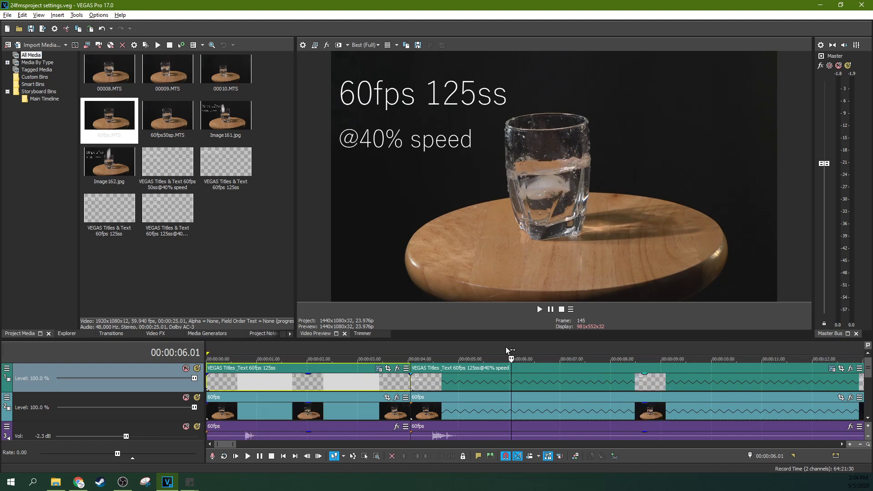
{"action": "scroll", "coordinate": [506, 347], "scroll_direction": "down", "scroll_amount": 3}
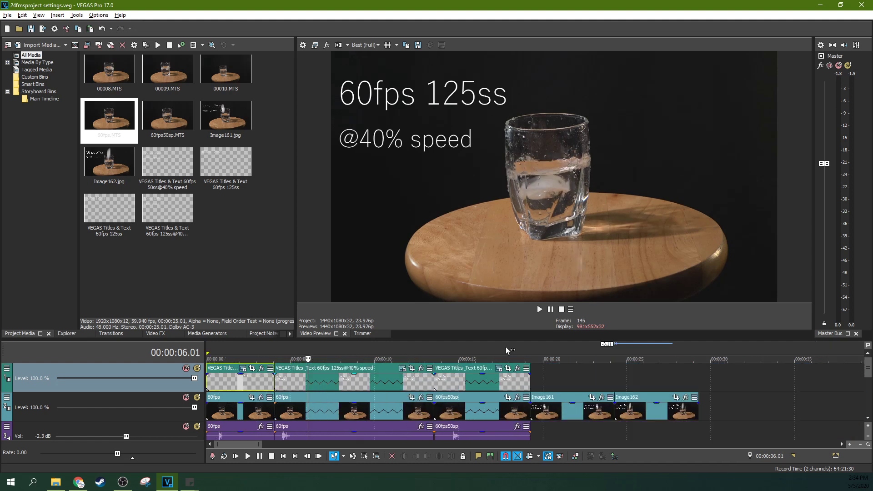
{"action": "left_click", "coordinate": [421, 353]}
{"action": "scroll", "coordinate": [421, 354], "scroll_direction": "up", "scroll_amount": 3}
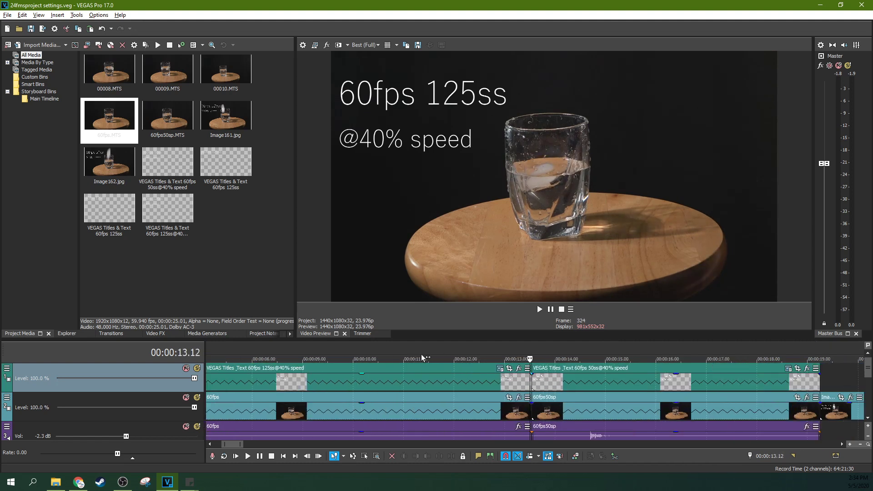
{"action": "key", "text": "Left"}
{"action": "key", "text": "Left"}
{"action": "key", "text": "Left"}
{"action": "key", "text": "Left"}
{"action": "key", "text": "Left"}
{"action": "key", "text": "Left"}
{"action": "key", "text": "Left"}
{"action": "key", "text": "Left"}
{"action": "key", "text": "Left"}
{"action": "key", "text": "Left"}
{"action": "key", "text": "Left"}
{"action": "key", "text": "Left"}
{"action": "key", "text": "Left"}
{"action": "key", "text": "Left"}
{"action": "key", "text": "Left"}
{"action": "key", "text": "Left"}
{"action": "key", "text": "Left"}
{"action": "key", "text": "Left"}
{"action": "key", "text": "Left"}
{"action": "key", "text": "Left"}
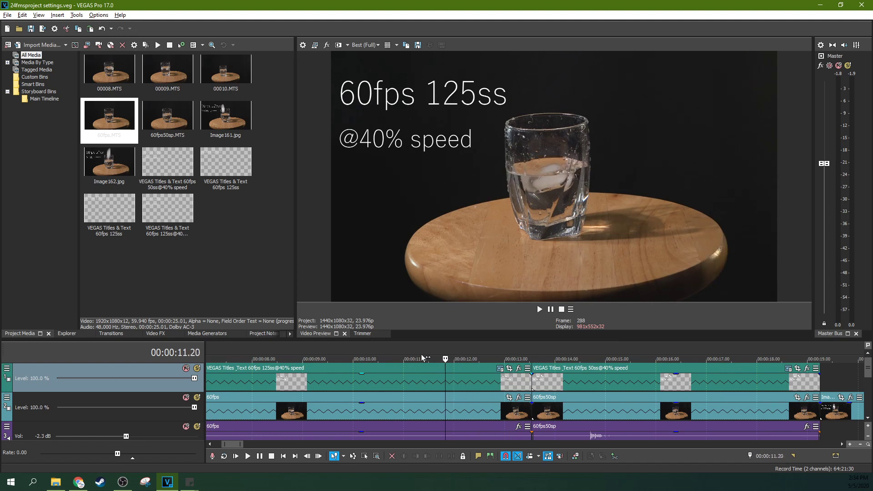
{"action": "key", "text": "Left"}
{"action": "key", "text": "Left"}
{"action": "key", "text": "Left"}
{"action": "key", "text": "Left"}
{"action": "key", "text": "Left"}
{"action": "key", "text": "Left"}
{"action": "key", "text": "Left"}
{"action": "key", "text": "Left"}
{"action": "key", "text": "Left"}
{"action": "key", "text": "Left"}
{"action": "key", "text": "Left"}
{"action": "key", "text": "Left"}
{"action": "key", "text": "Left"}
{"action": "key", "text": "Left"}
{"action": "key", "text": "Left"}
{"action": "key", "text": "Left"}
{"action": "key", "text": "Left"}
{"action": "key", "text": "Left"}
{"action": "key", "text": "Left"}
{"action": "key", "text": "Left"}
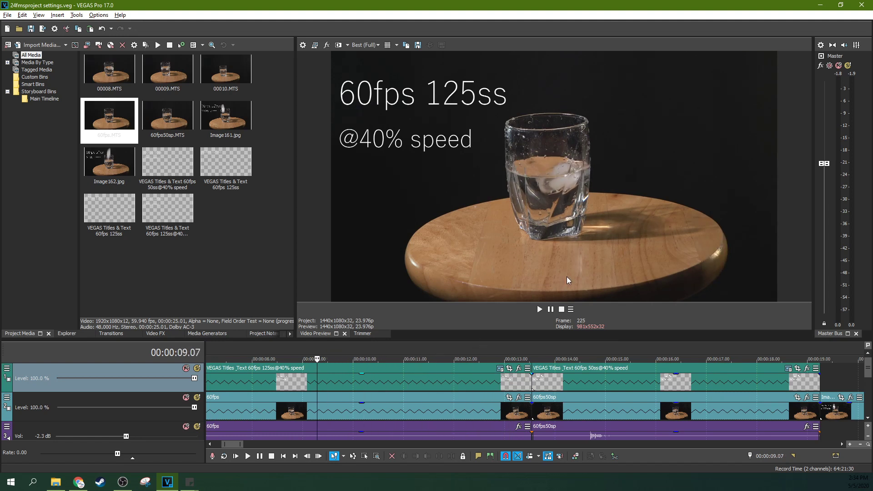
{"action": "key", "text": "Left"}
{"action": "key", "text": "Left"}
{"action": "key", "text": "Left"}
{"action": "key", "text": "Left"}
{"action": "key", "text": "Left"}
{"action": "key", "text": "Right"}
{"action": "key", "text": "Right"}
{"action": "key", "text": "Right"}
{"action": "key", "text": "Right"}
{"action": "key", "text": "Right"}
{"action": "key", "text": "Right"}
{"action": "key", "text": "Right"}
{"action": "key", "text": "Right"}
{"action": "key", "text": "Right"}
{"action": "key", "text": "Left"}
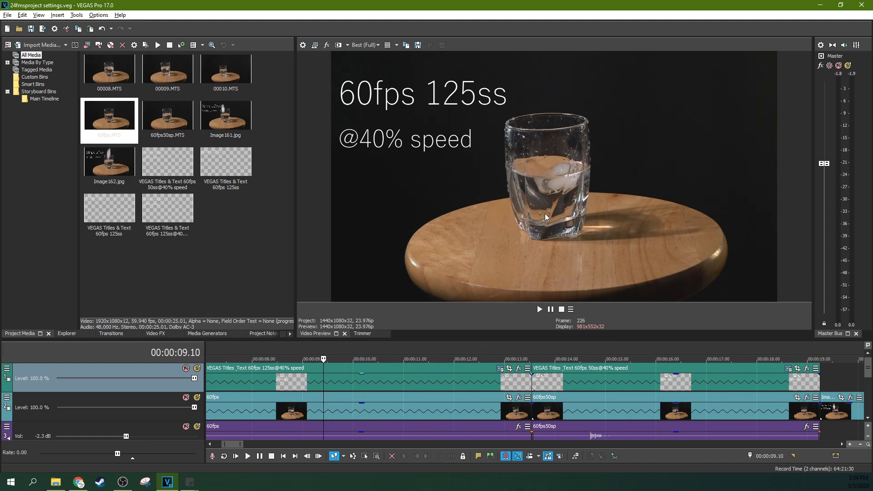
{"action": "key", "text": "Left"}
{"action": "key", "text": "Left"}
{"action": "key", "text": "Left"}
{"action": "key", "text": "Left"}
{"action": "key", "text": "Left"}
{"action": "key", "text": "Left"}
{"action": "key", "text": "Left"}
{"action": "key", "text": "Left"}
{"action": "key", "text": "Left"}
{"action": "key", "text": "Left"}
{"action": "key", "text": "Left"}
{"action": "key", "text": "Left"}
{"action": "key", "text": "Left"}
{"action": "key", "text": "Left"}
{"action": "key", "text": "Left"}
{"action": "key", "text": "Left"}
{"action": "key", "text": "Left"}
{"action": "key", "text": "Left"}
{"action": "key", "text": "Left"}
{"action": "key", "text": "Left"}
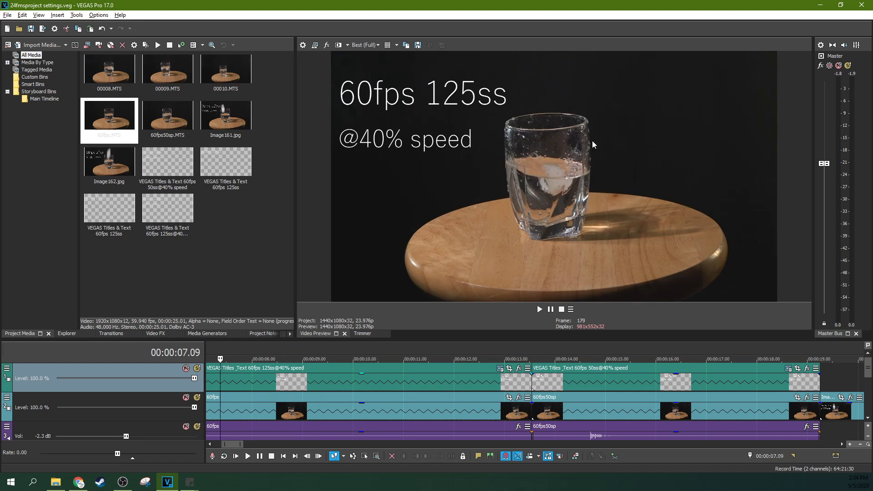
{"action": "key", "text": "Left"}
{"action": "key", "text": "Left"}
{"action": "key", "text": "Left"}
{"action": "key", "text": "Left"}
{"action": "key", "text": "Left"}
{"action": "key", "text": "Left"}
{"action": "key", "text": "Left"}
{"action": "key", "text": "Left"}
{"action": "key", "text": "Left"}
{"action": "scroll", "coordinate": [497, 369], "scroll_direction": "down", "scroll_amount": 5}
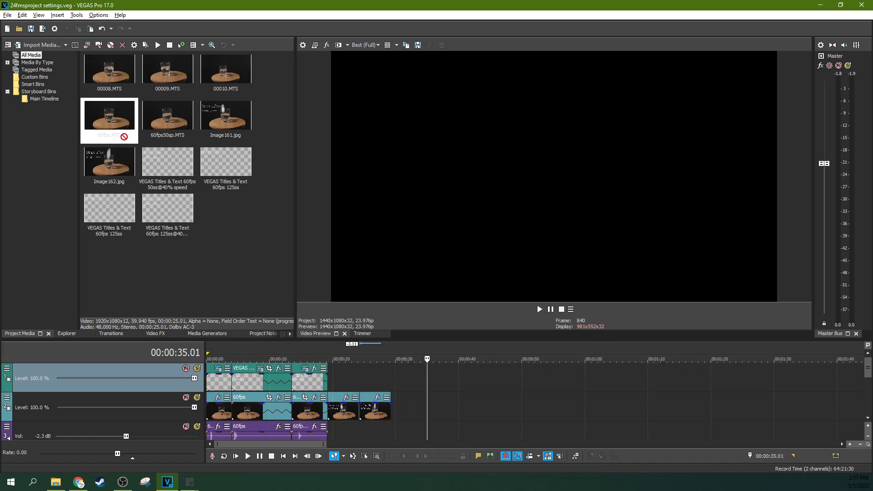
- Place 60fps.MTS after the still images near 00:35, scrub through it, and extend its end
{"action": "left_click", "coordinate": [109, 120]}
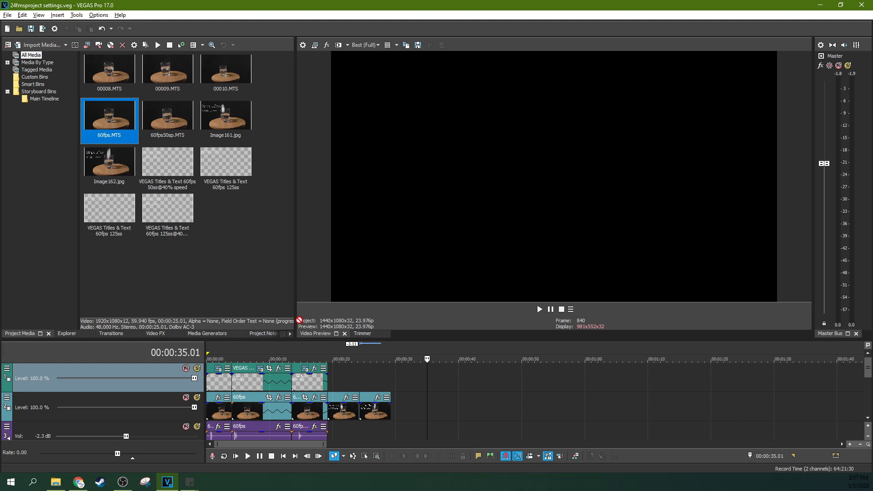
{"action": "left_click_drag", "start_coordinate": [299, 320], "coordinate": [427, 416]}
{"action": "left_click", "coordinate": [450, 412]}
{"action": "left_click", "coordinate": [495, 406]}
{"action": "left_click", "coordinate": [520, 409]}
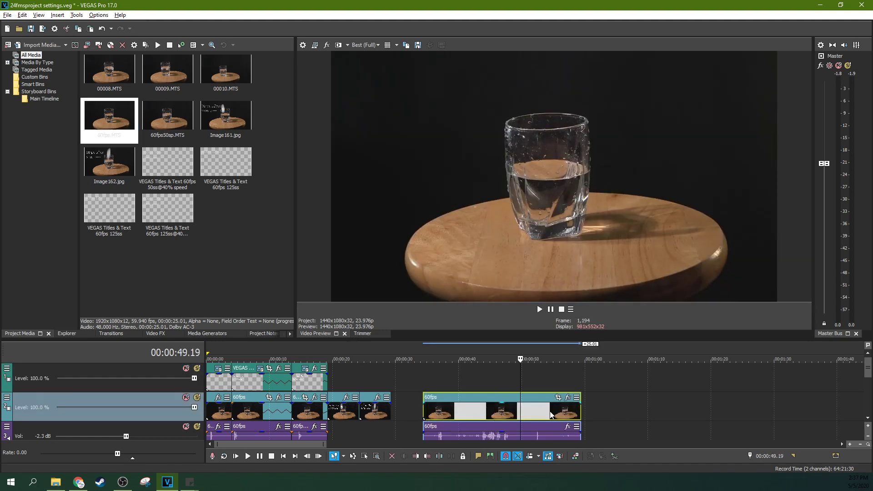
{"action": "left_click", "coordinate": [566, 411]}
{"action": "left_click", "coordinate": [525, 410]}
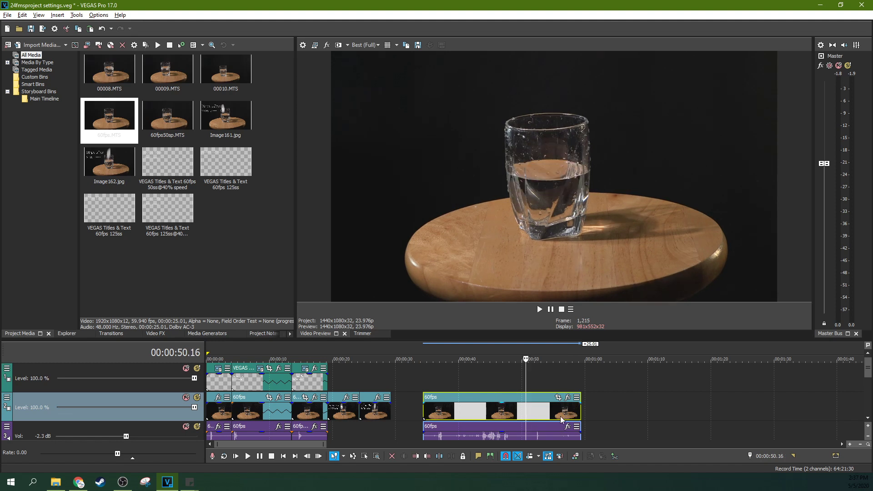
{"action": "left_click_drag", "start_coordinate": [578, 413], "coordinate": [699, 408]}
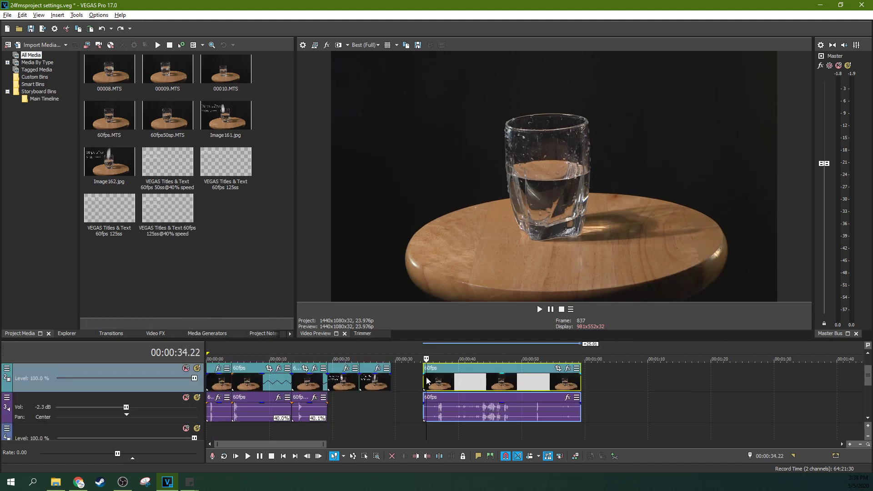
{"action": "left_click", "coordinate": [75, 15]}
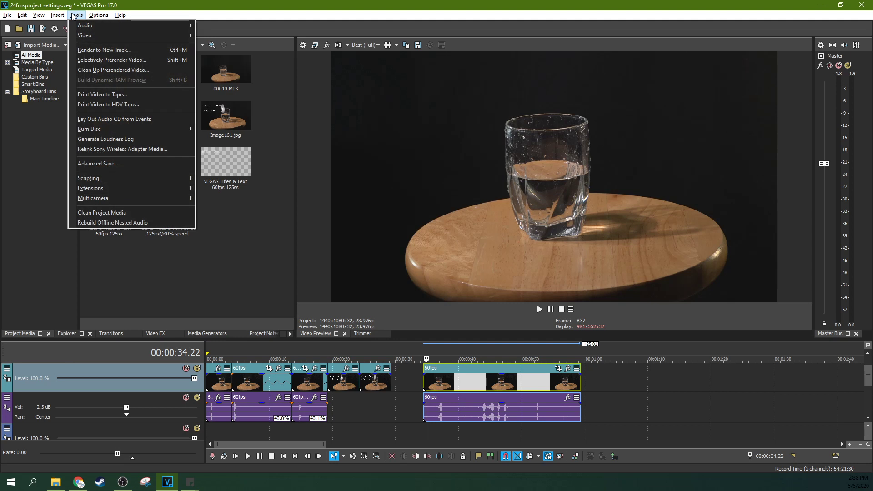
{"action": "mouse_move", "coordinate": [57, 15]}
{"action": "mouse_move", "coordinate": [78, 36]}
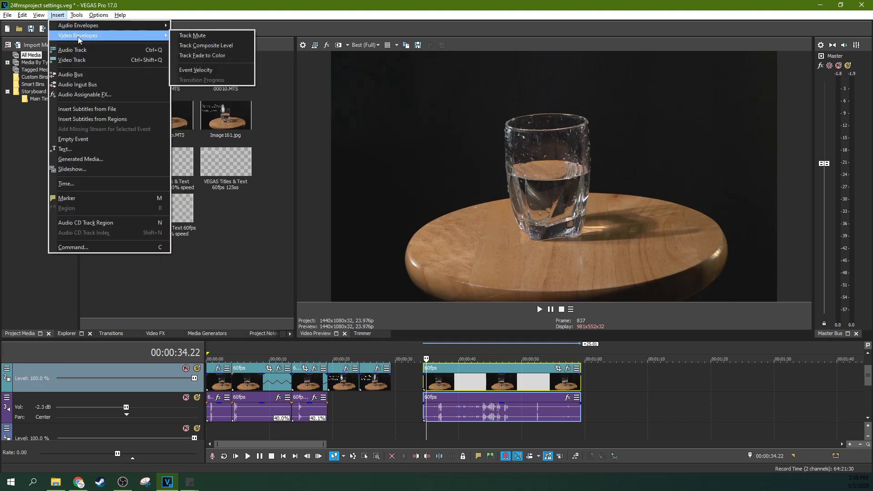
{"action": "left_click", "coordinate": [193, 70]}
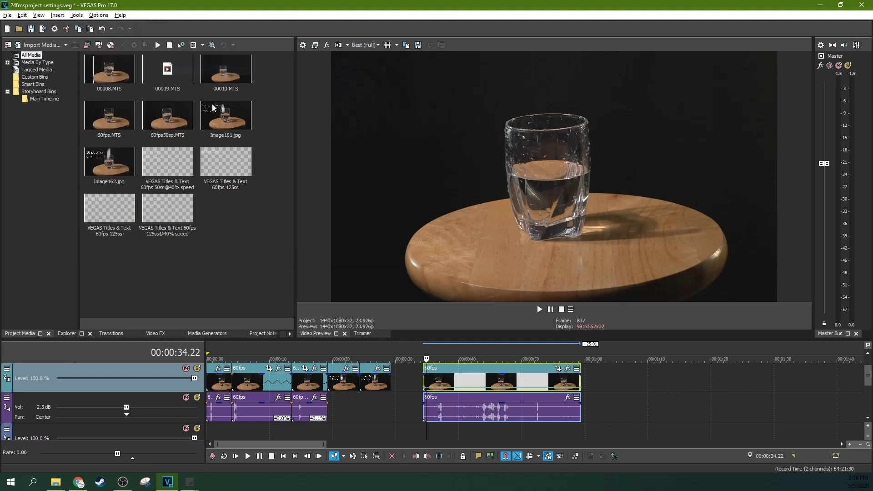
{"action": "left_click", "coordinate": [425, 385]}
{"action": "scroll", "coordinate": [426, 386], "scroll_direction": "up", "scroll_amount": 4}
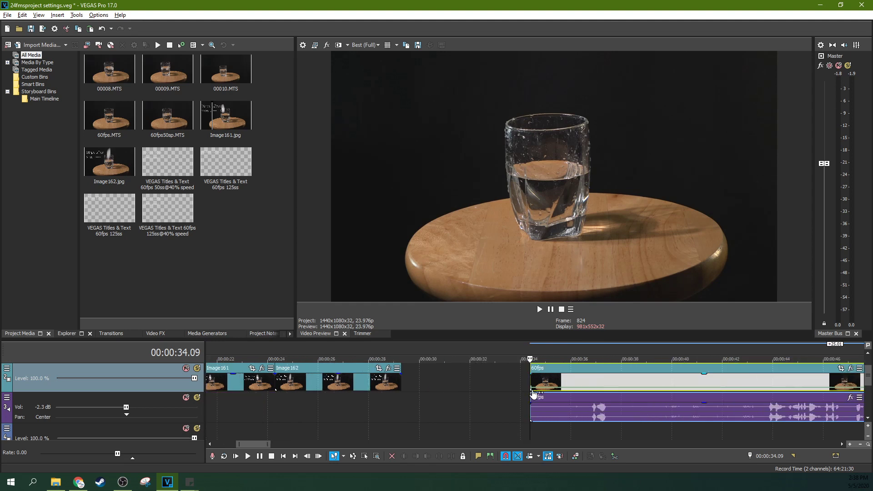
{"action": "mouse_move", "coordinate": [535, 392]}
{"action": "left_mouse_down"}
{"action": "mouse_move", "coordinate": [533, 380]}
{"action": "mouse_move", "coordinate": [534, 390]}
{"action": "left_mouse_up"}
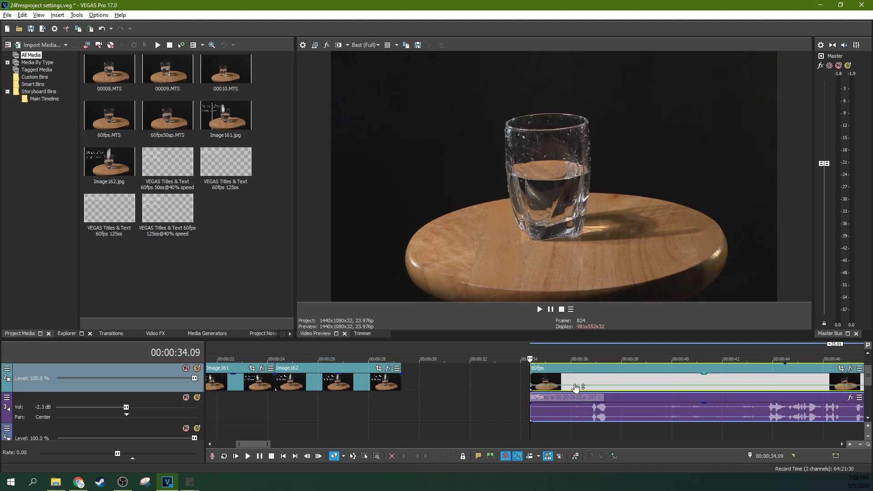
{"action": "scroll", "coordinate": [569, 387], "scroll_direction": "down", "scroll_amount": 5}
{"action": "key", "text": "ctrl+z"}
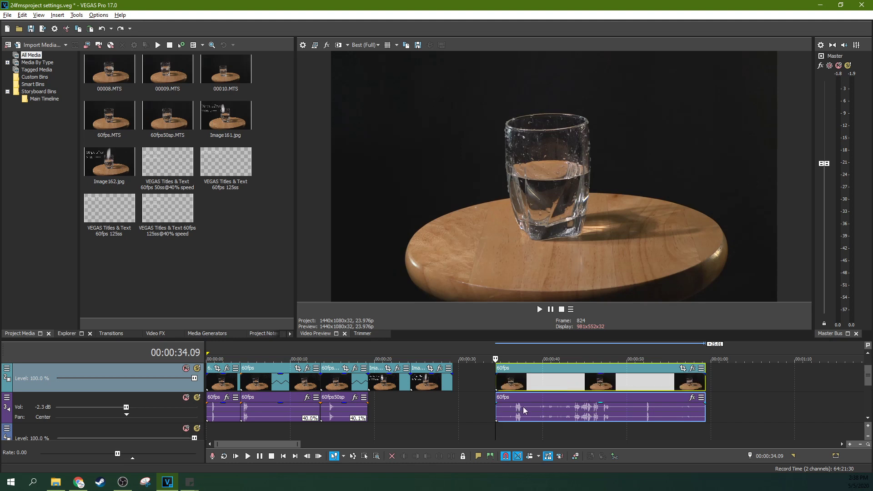
- Ctrl-drag the 60fps event's right edge until its label reads 40.0%, ending near 00:01:35
{"action": "mouse_move", "coordinate": [705, 381]}
{"action": "left_mouse_down"}
{"action": "mouse_move", "coordinate": [864, 382]}
{"action": "mouse_move", "coordinate": [711, 388]}
{"action": "left_mouse_up"}
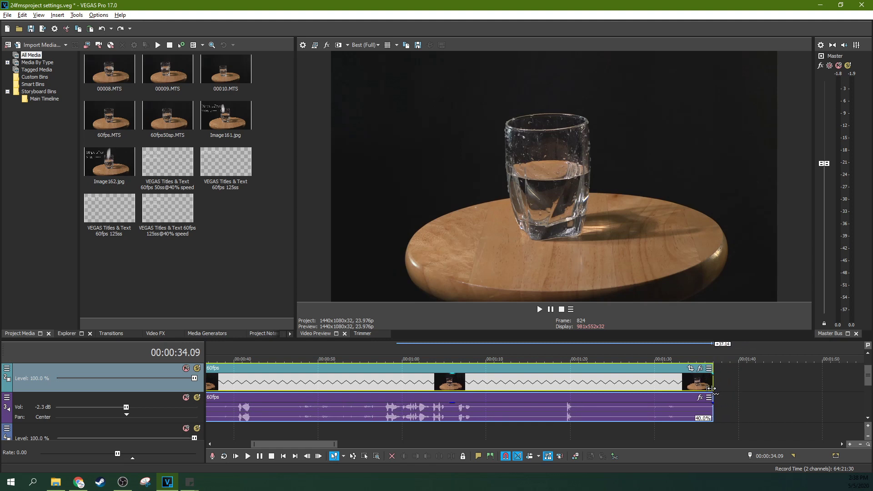
{"action": "left_click", "coordinate": [566, 391]}
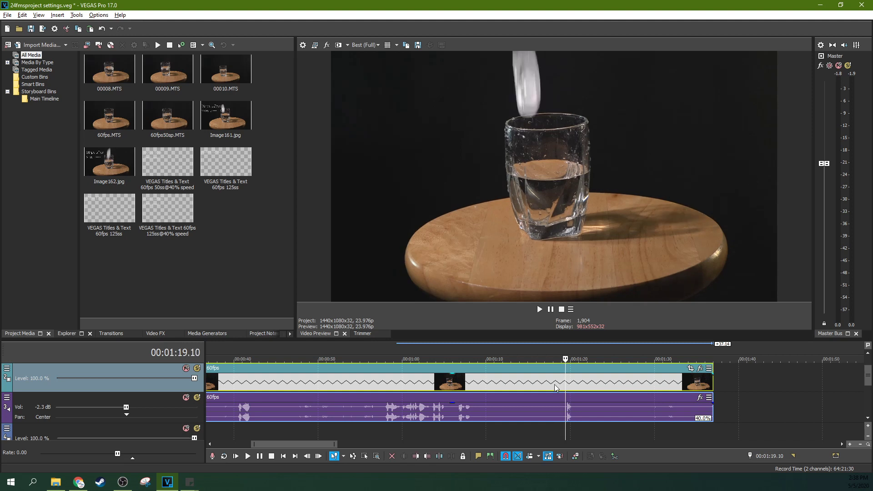
{"action": "scroll", "coordinate": [557, 387], "scroll_direction": "up", "scroll_amount": 2}
{"action": "left_click", "coordinate": [523, 382]}
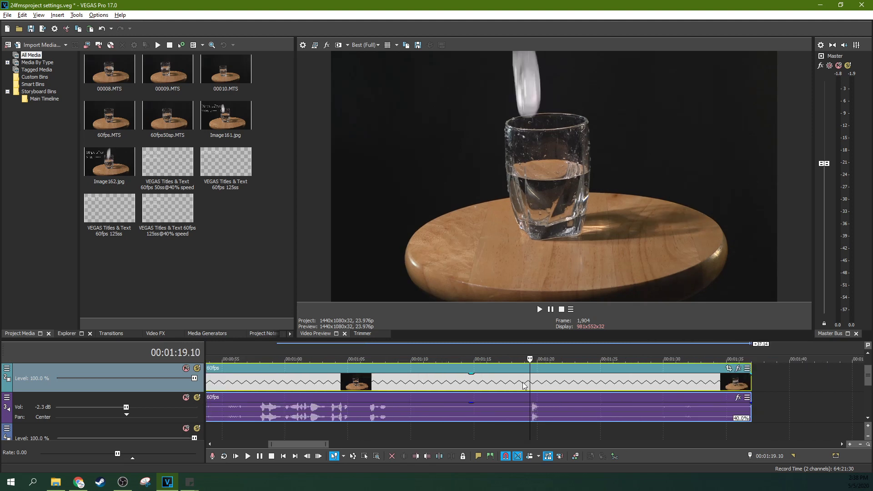
{"action": "key", "text": "space"}
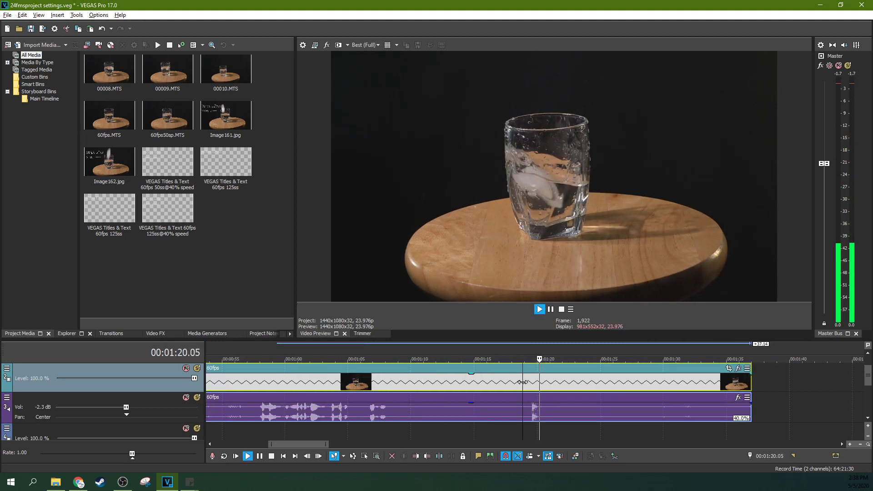
{"action": "key", "text": "space"}
{"action": "scroll", "coordinate": [524, 385], "scroll_direction": "down", "scroll_amount": 2}
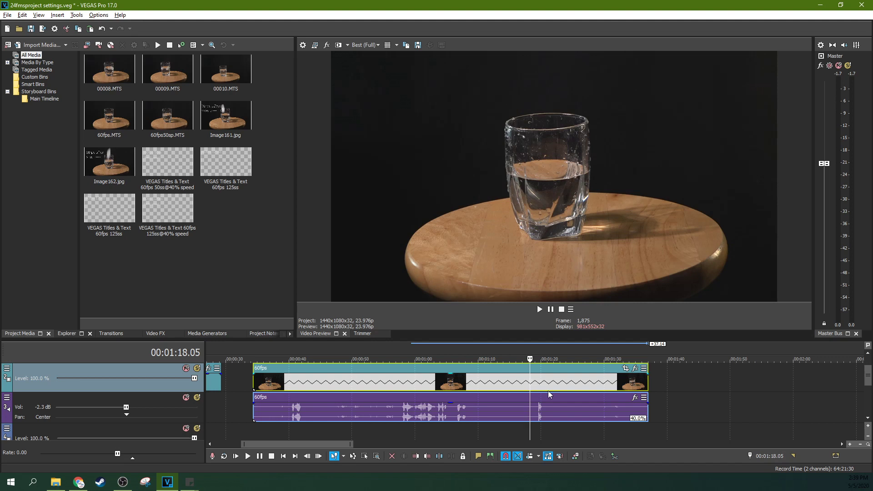
{"action": "scroll", "coordinate": [538, 386], "scroll_direction": "up", "scroll_amount": 2}
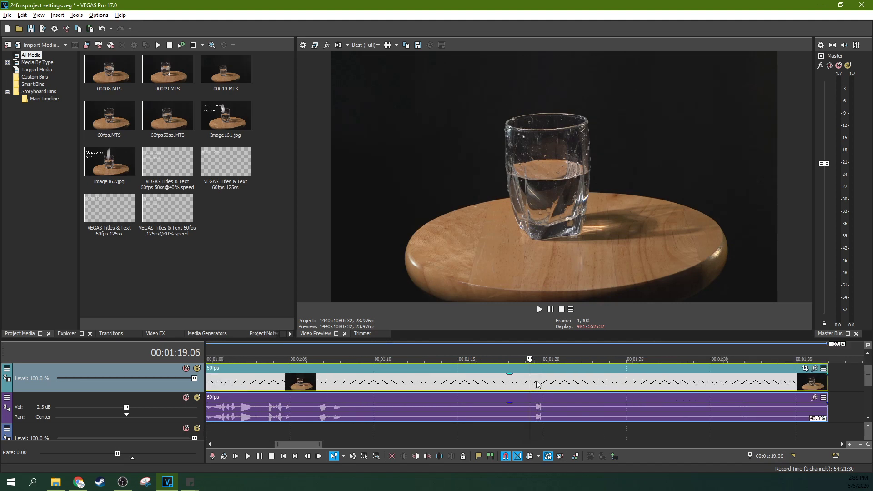
{"action": "left_click", "coordinate": [540, 310]}
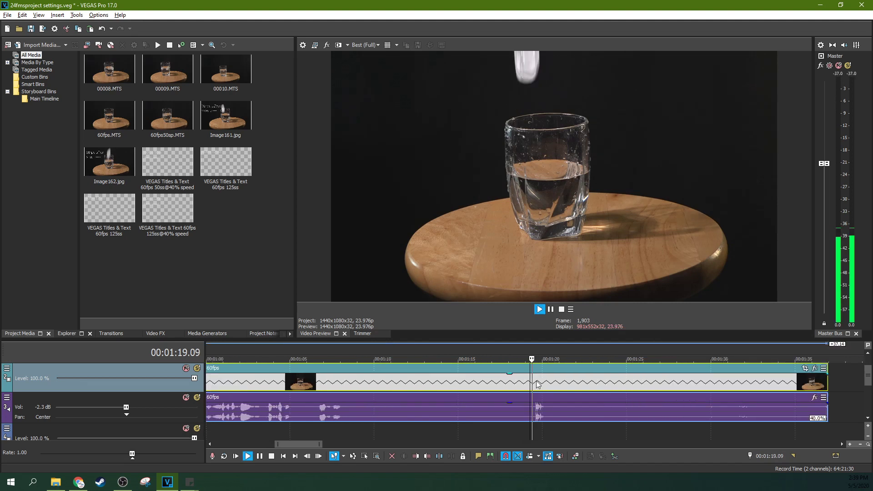
{"action": "left_click", "coordinate": [549, 309]}
{"action": "scroll", "coordinate": [470, 384], "scroll_direction": "down", "scroll_amount": 2}
{"action": "left_click", "coordinate": [470, 384]}
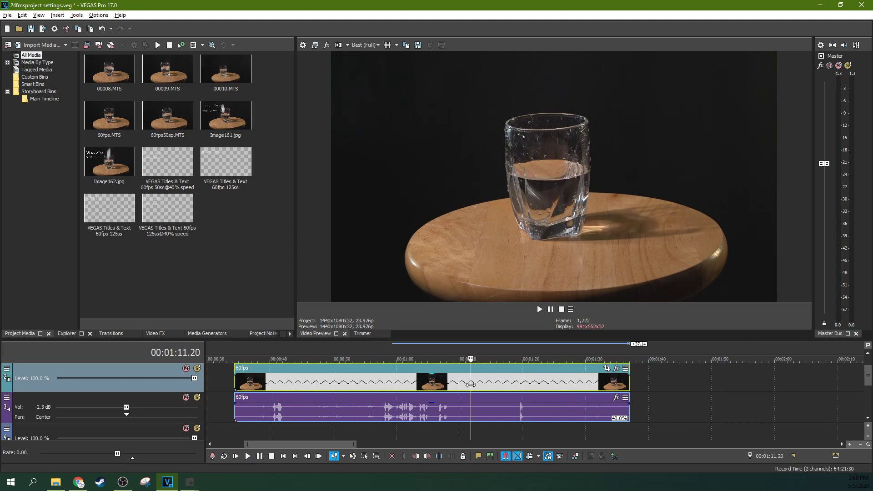
{"action": "scroll", "coordinate": [470, 385], "scroll_direction": "down", "scroll_amount": 3}
{"action": "left_click", "coordinate": [346, 379]}
{"action": "left_click", "coordinate": [218, 406]}
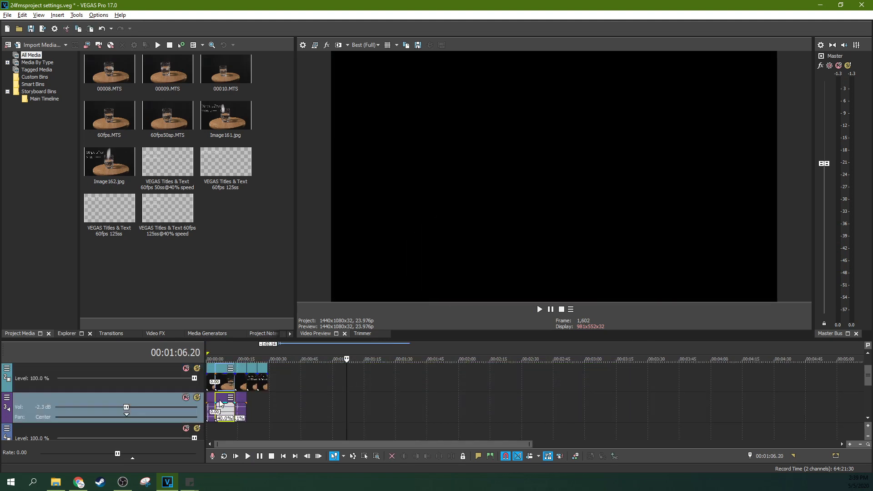
{"action": "scroll", "coordinate": [219, 405], "scroll_direction": "up", "scroll_amount": 4}
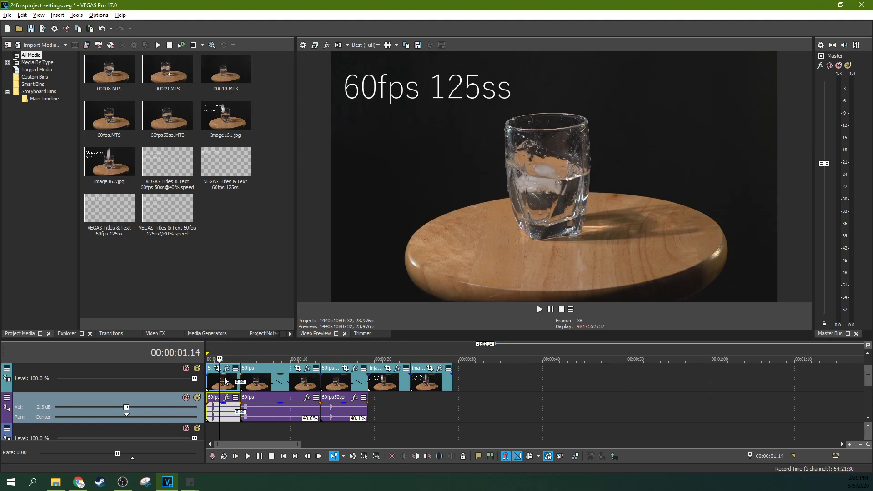
{"action": "left_click", "coordinate": [213, 381]}
{"action": "scroll", "coordinate": [213, 381], "scroll_direction": "up", "scroll_amount": 6}
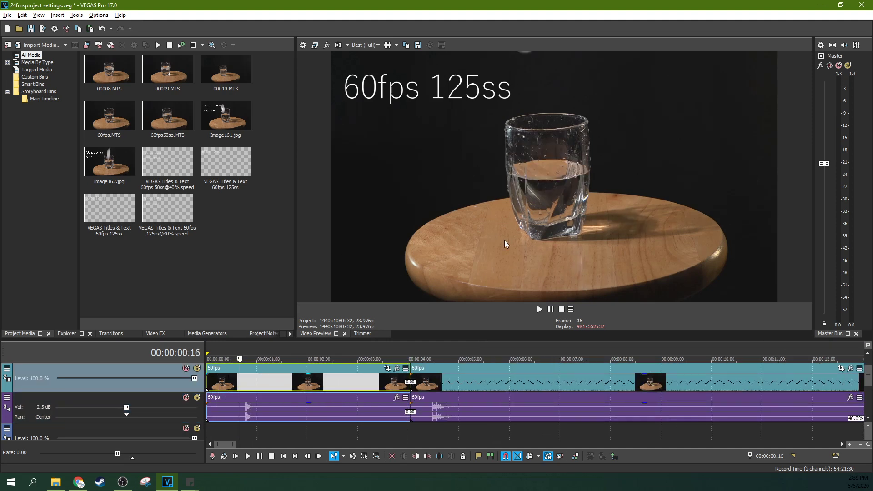